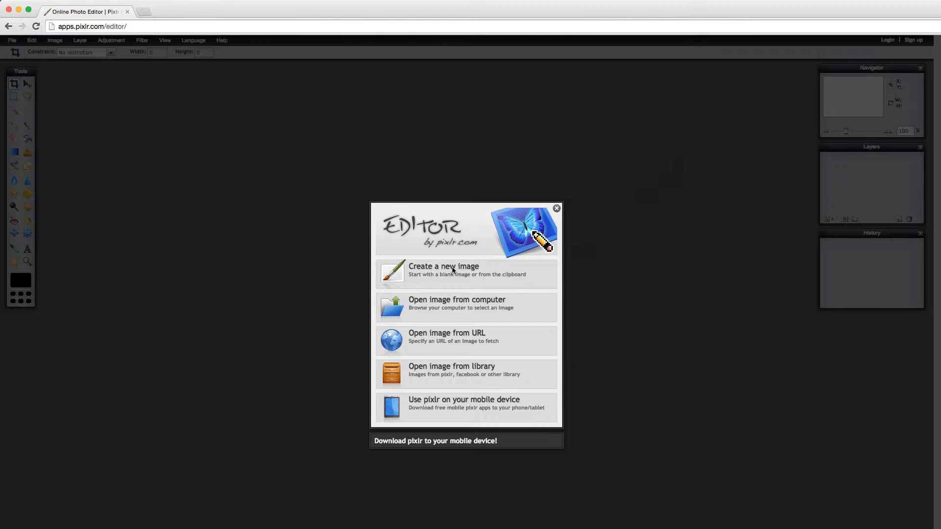
- Create a new blank image 350 px wide and 475 px high, and move its window toward the middle of the workspace
left_click_drag(435, 321, 400, 317)
type("350")
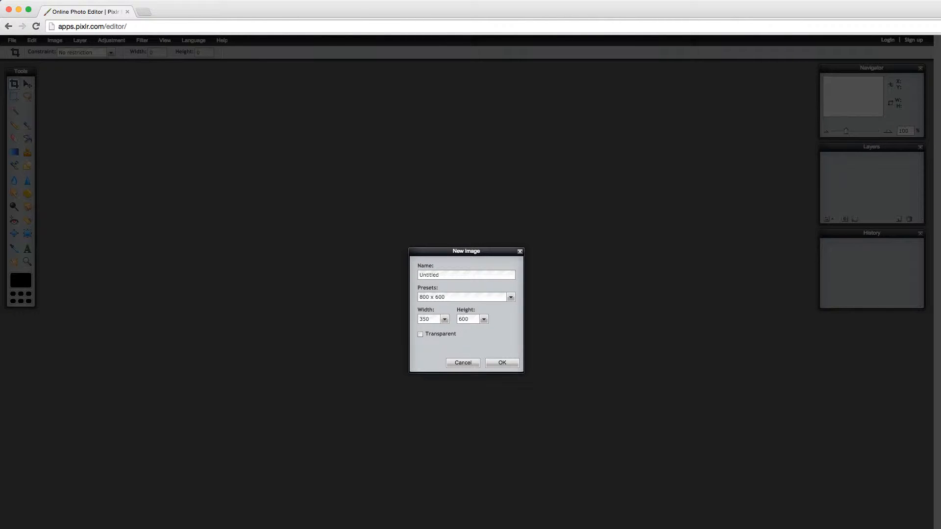
left_click_drag(475, 319, 431, 314)
type("475")
left_click(501, 363)
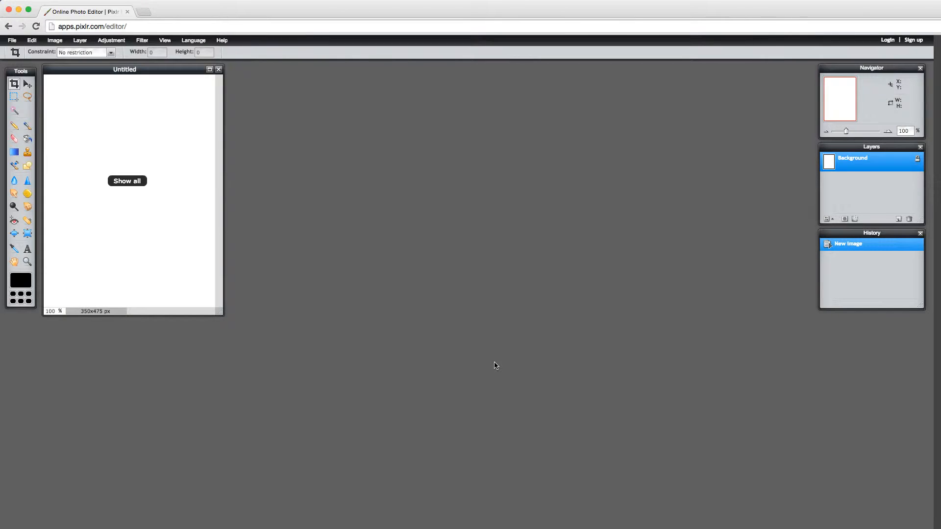
left_click_drag(98, 70, 582, 119)
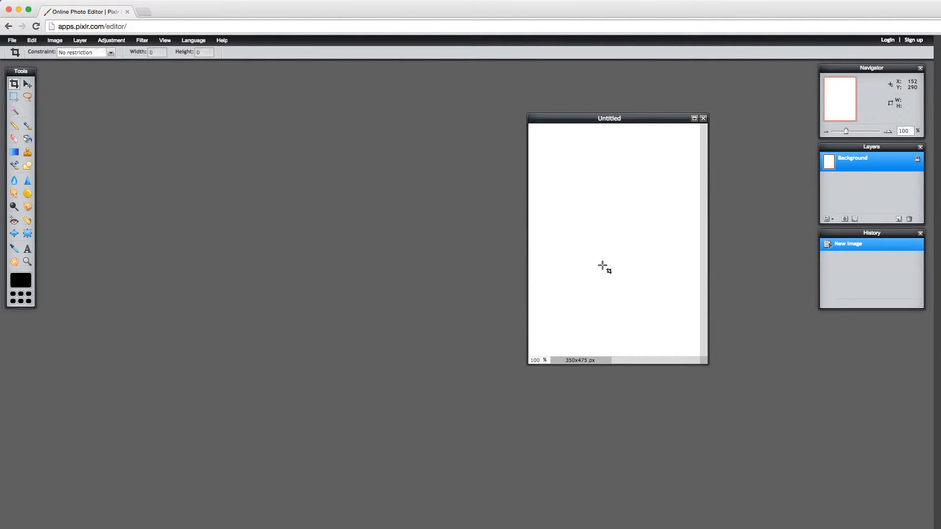
- Duplicate the Background layer and reposition the image window in the workspace
right_click(875, 161)
left_click(888, 163)
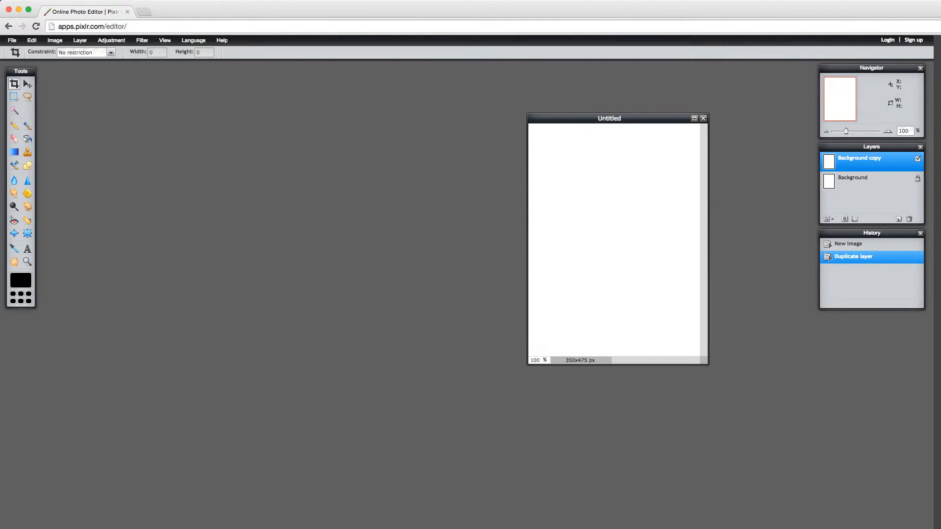
left_click_drag(540, 122, 316, 147)
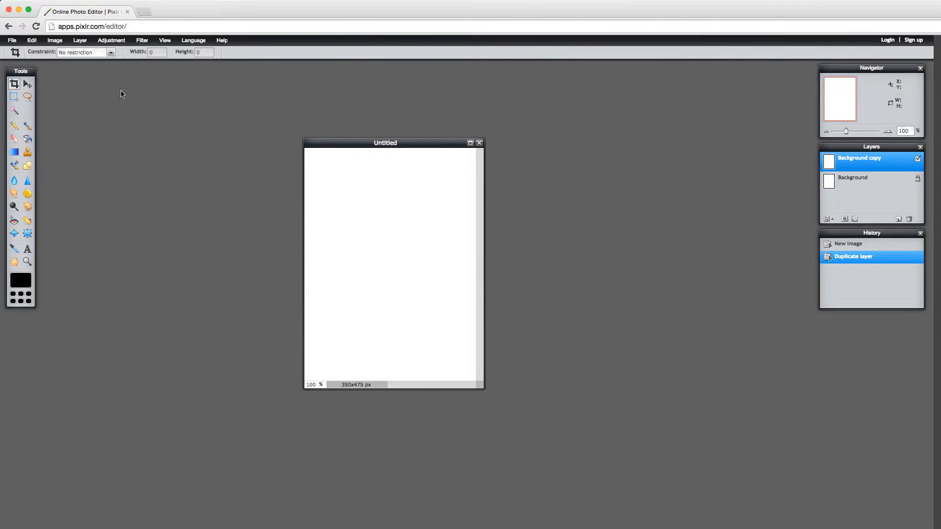
- Open 1000aSolarPowerdAccessory.jpg from the Desktop as a new layer
left_click(80, 41)
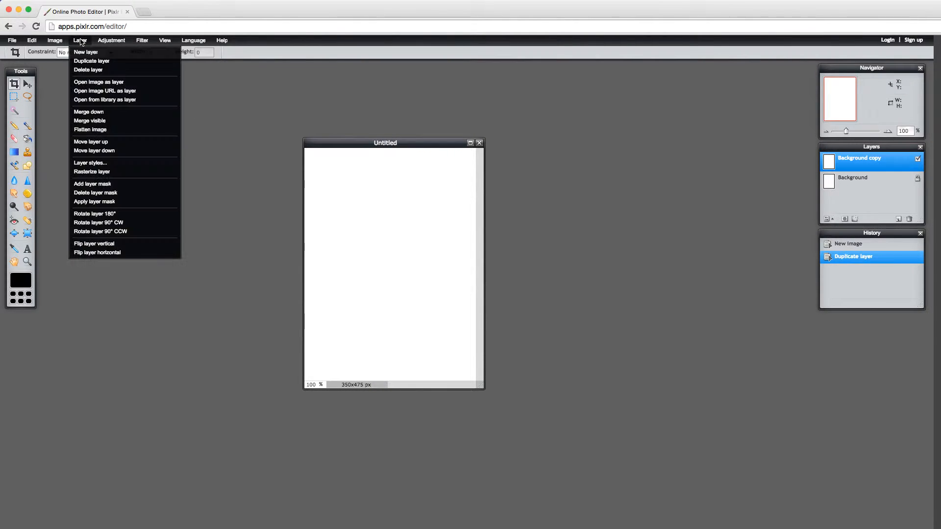
left_click(91, 83)
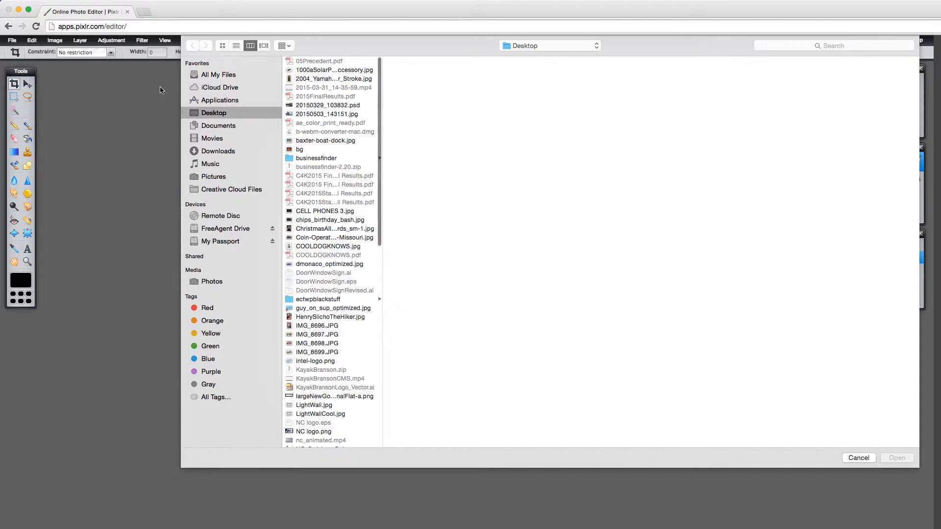
left_click(332, 71)
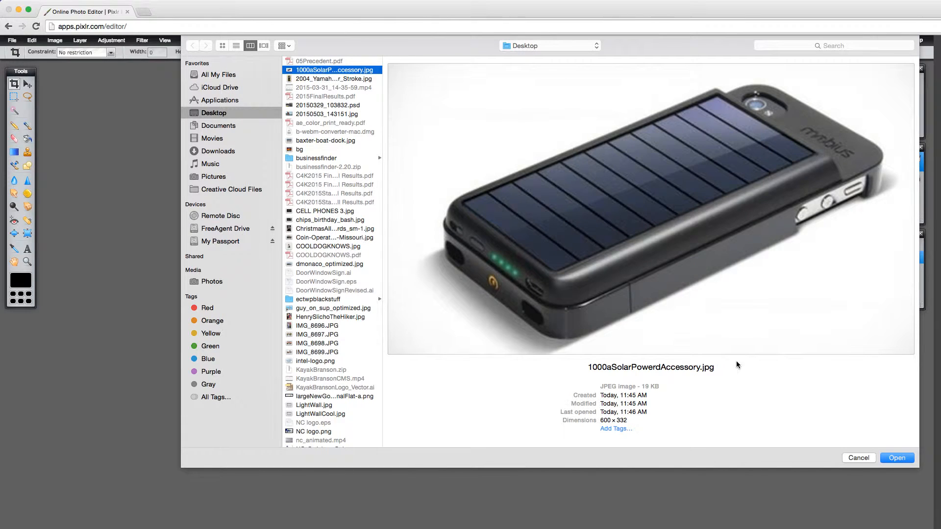
left_click(904, 461)
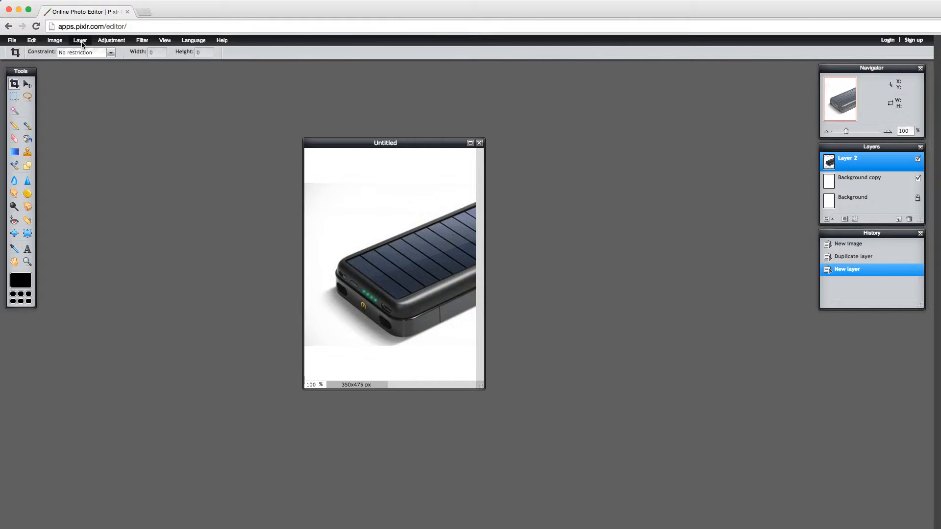
- Free transform the solar phone case layer to fit the canvas width, place it near mid-height, and apply the change
left_click(35, 42)
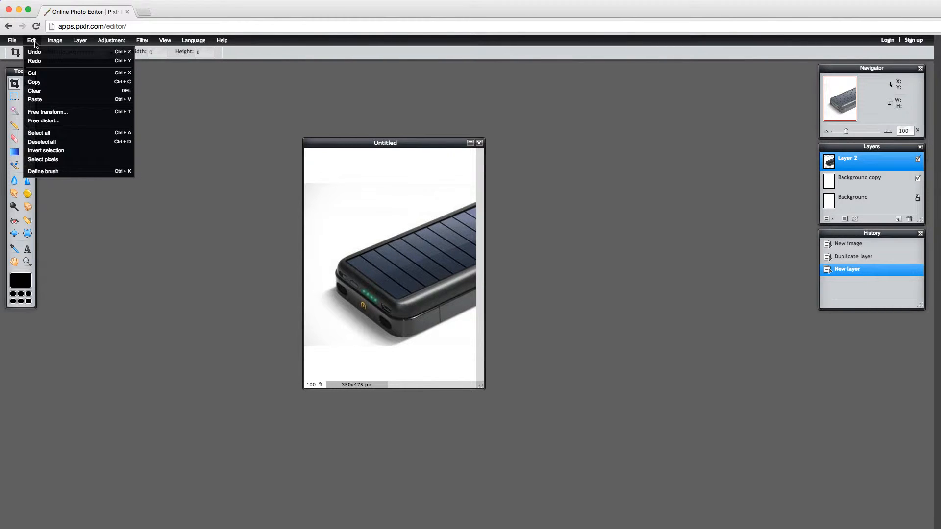
left_click(58, 113)
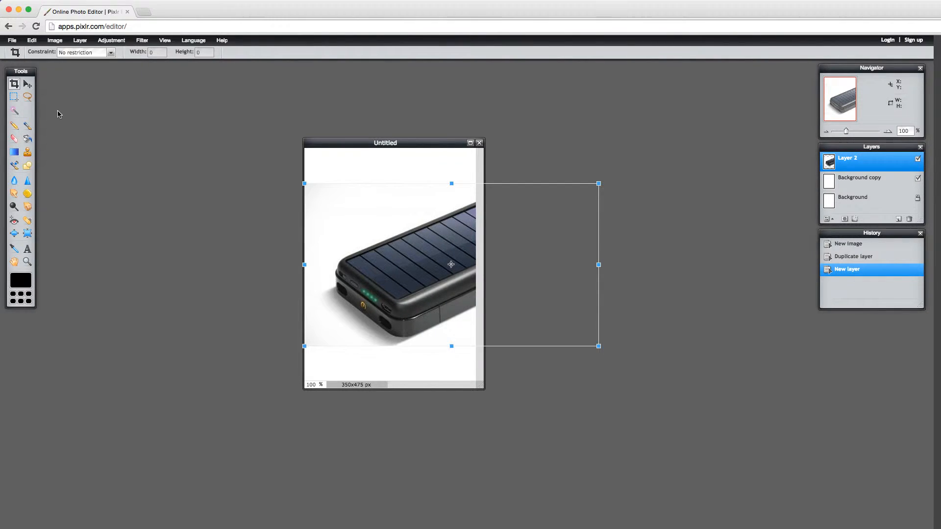
left_click_drag(600, 347, 513, 299)
left_click_drag(420, 271, 347, 255)
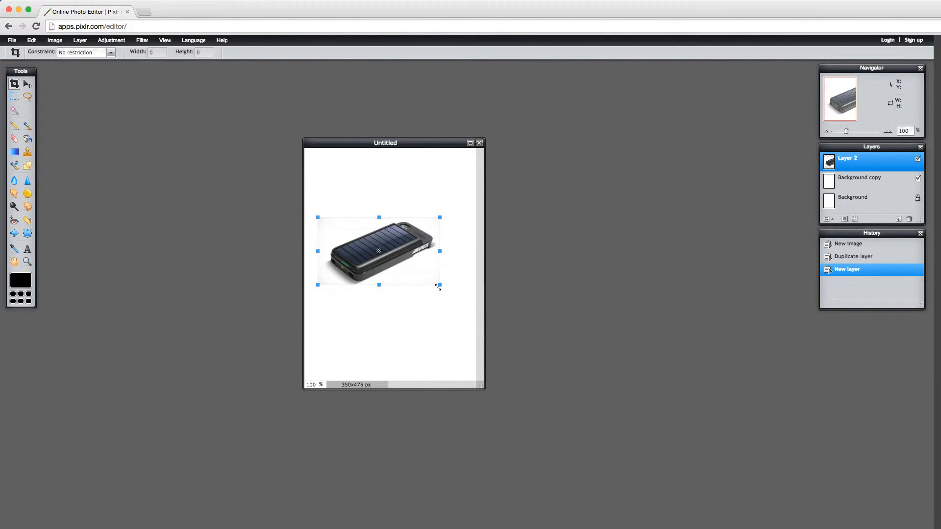
left_click_drag(438, 285, 464, 319)
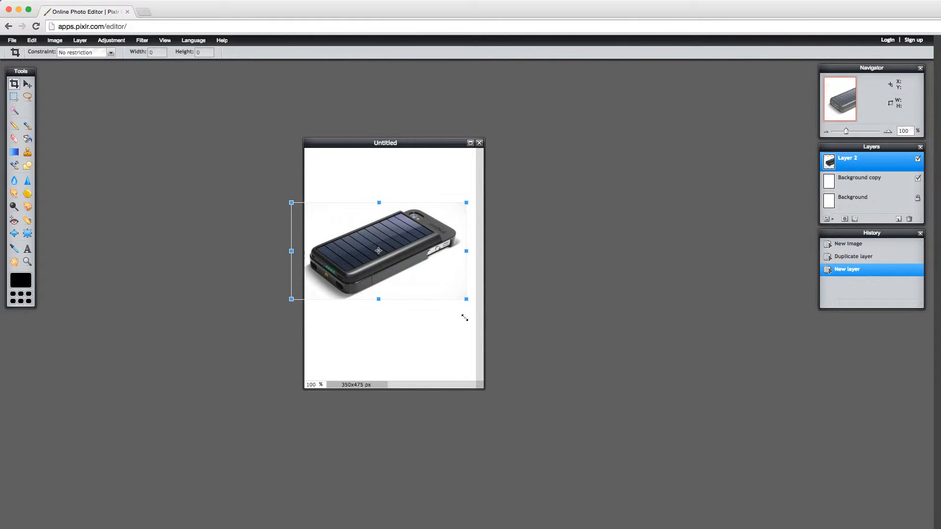
left_click_drag(402, 246, 415, 252)
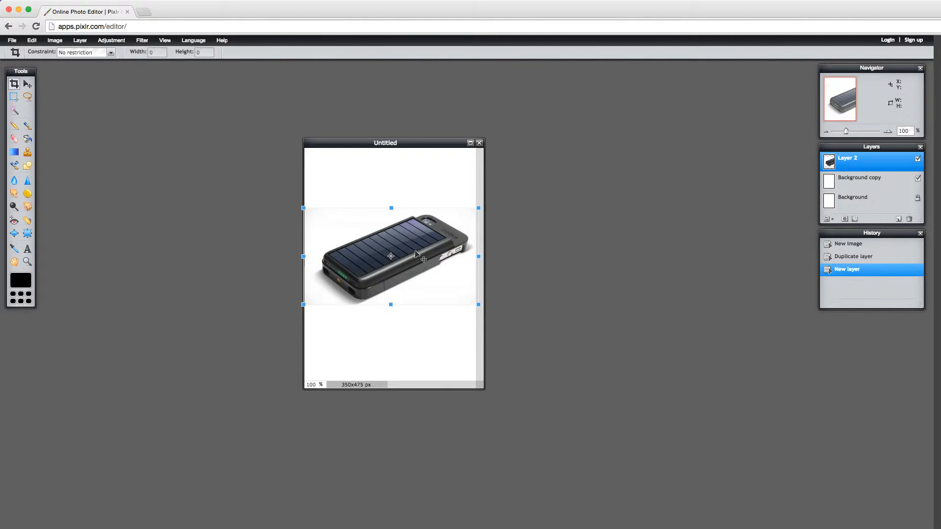
left_click_drag(416, 251, 416, 253)
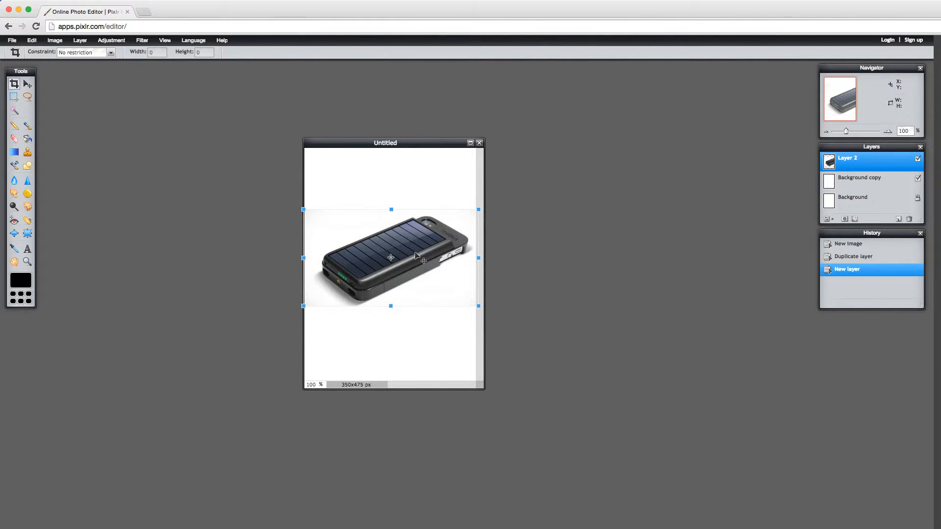
left_click(235, 240)
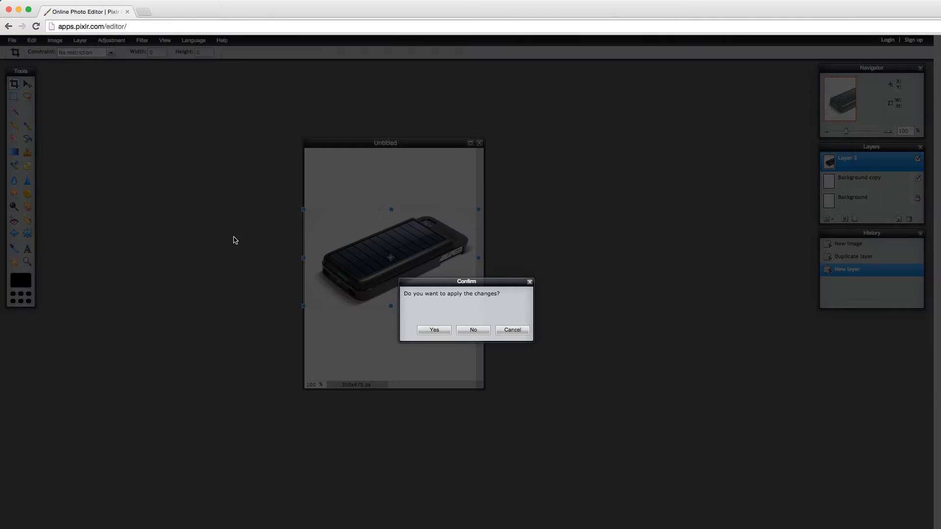
left_click(443, 332)
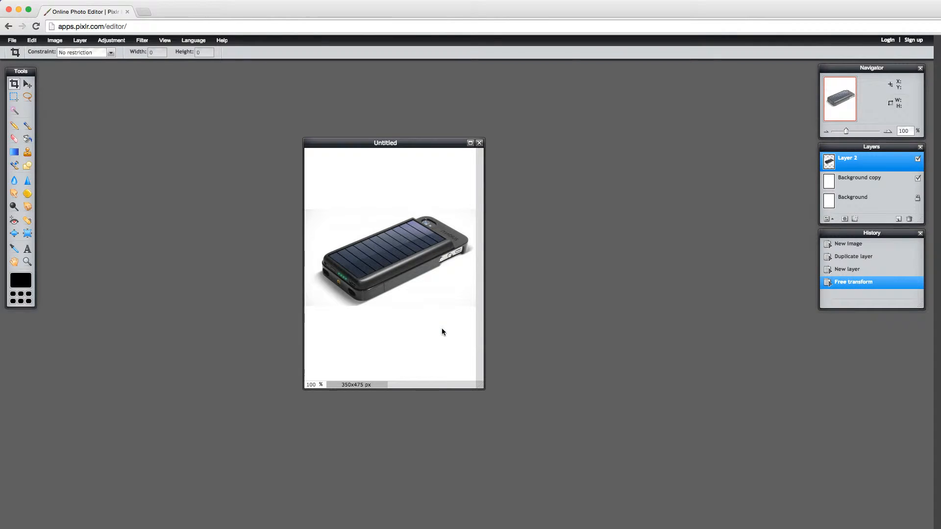
- Save the solar phone case image to the Desktop as test002.jpg in JPEG format
left_click(12, 41)
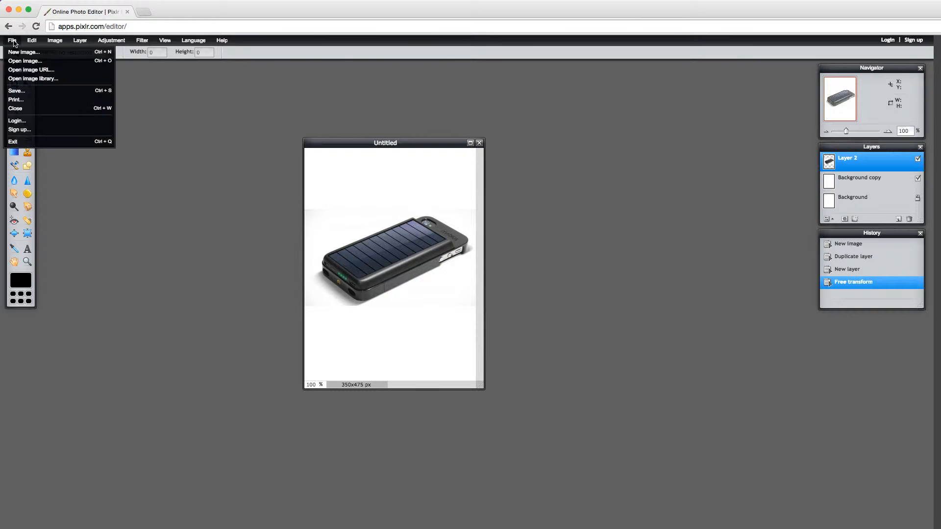
left_click(17, 91)
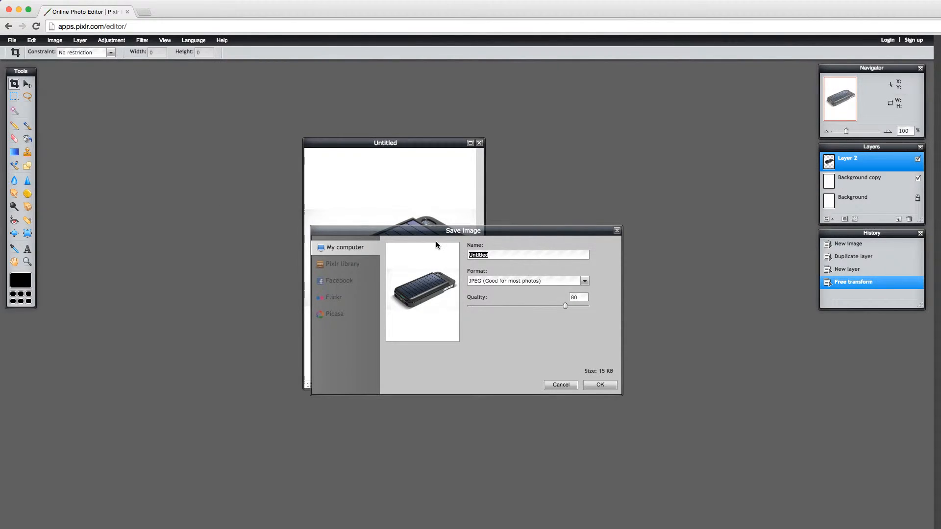
type("test002")
left_click(524, 282)
left_click(524, 284)
left_click(596, 386)
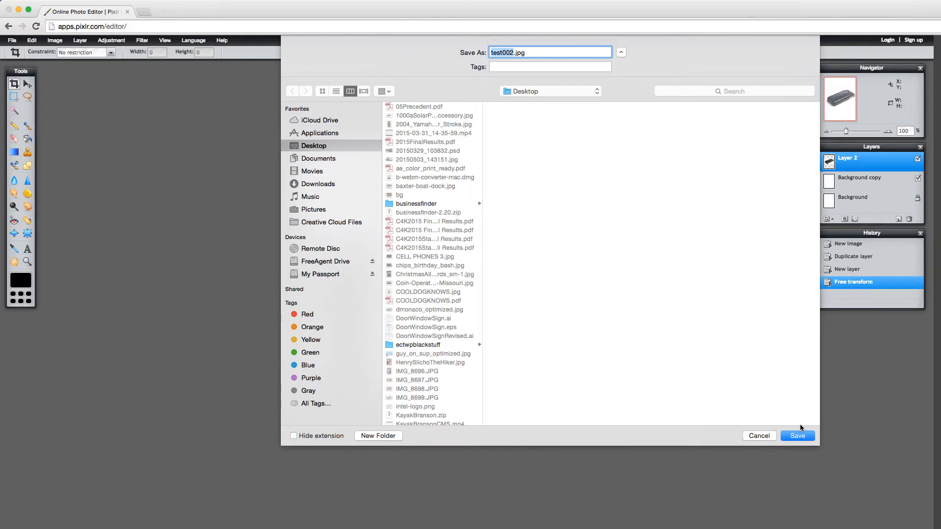
left_click(797, 436)
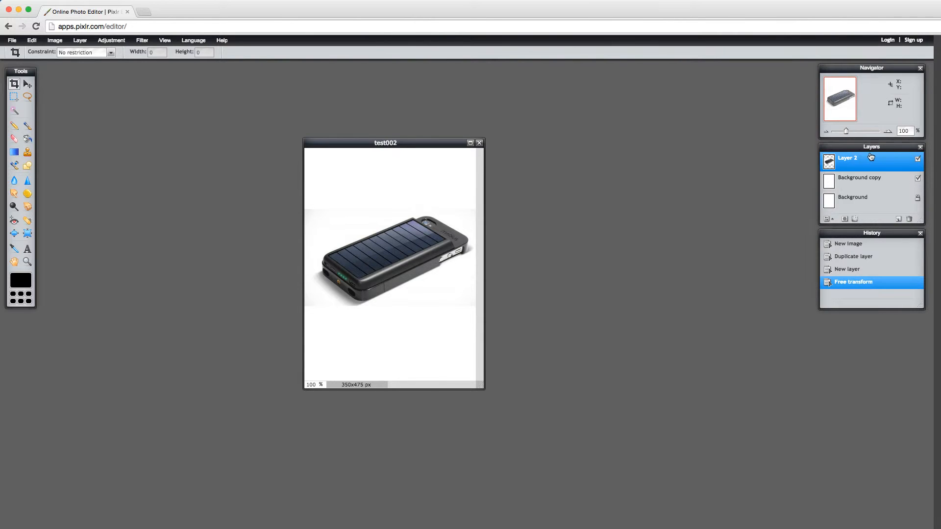
- Replace the solar phone case layer with 2004_Yamaha_150hp_Four_Stroke.jpg from the Desktop, opened as a layer
left_click(909, 219)
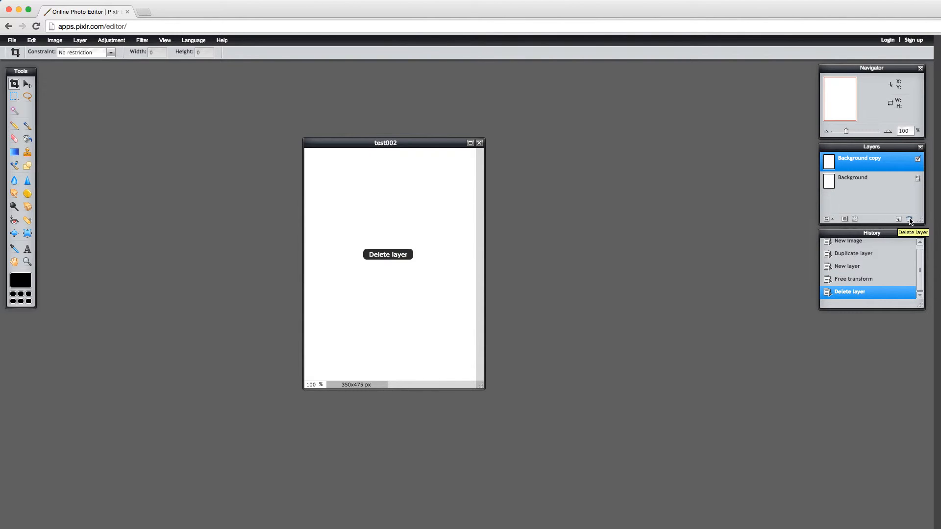
left_click(85, 43)
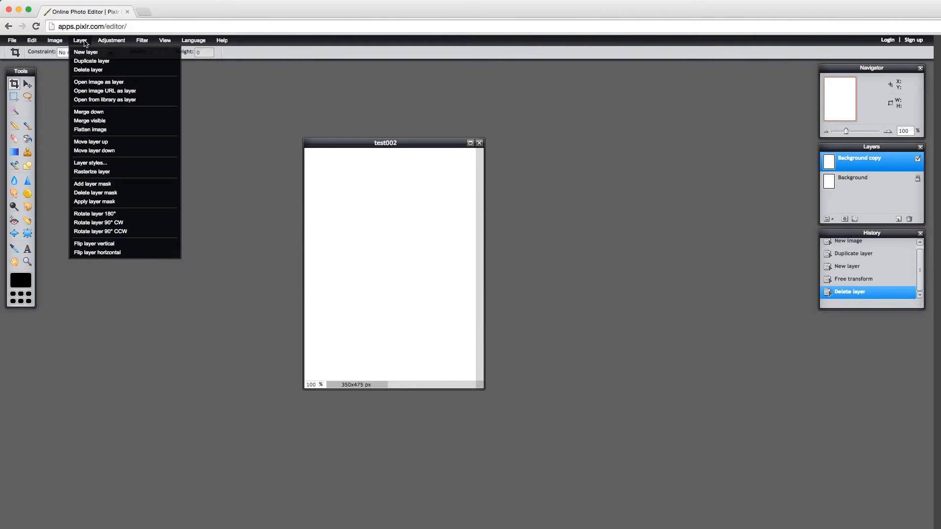
left_click(95, 83)
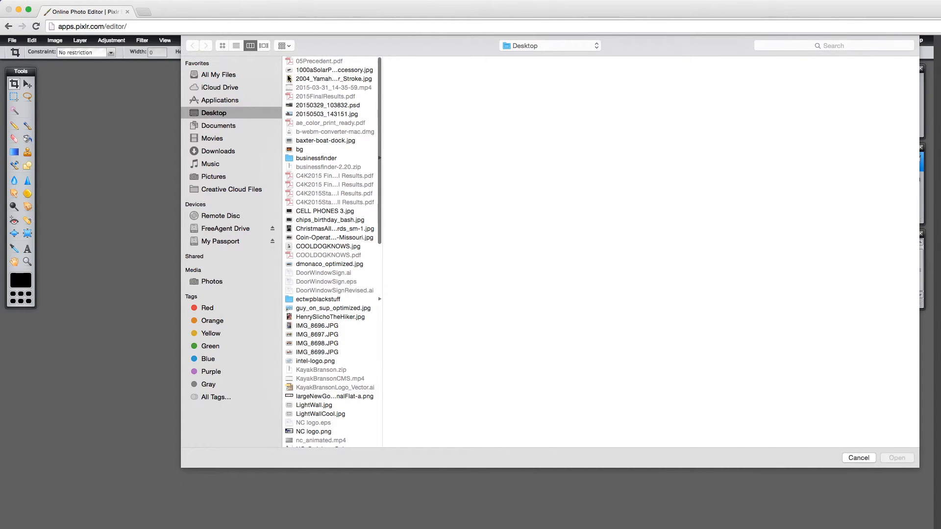
left_click(309, 79)
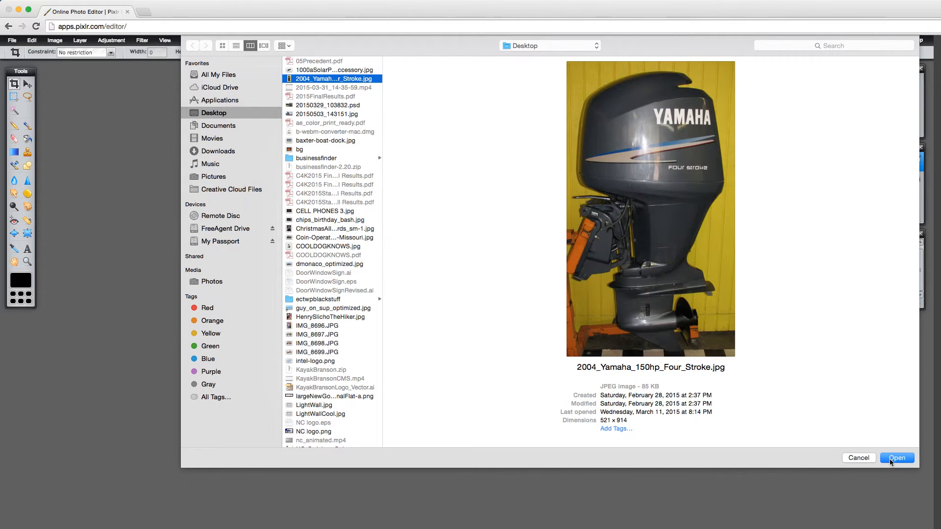
left_click(892, 460)
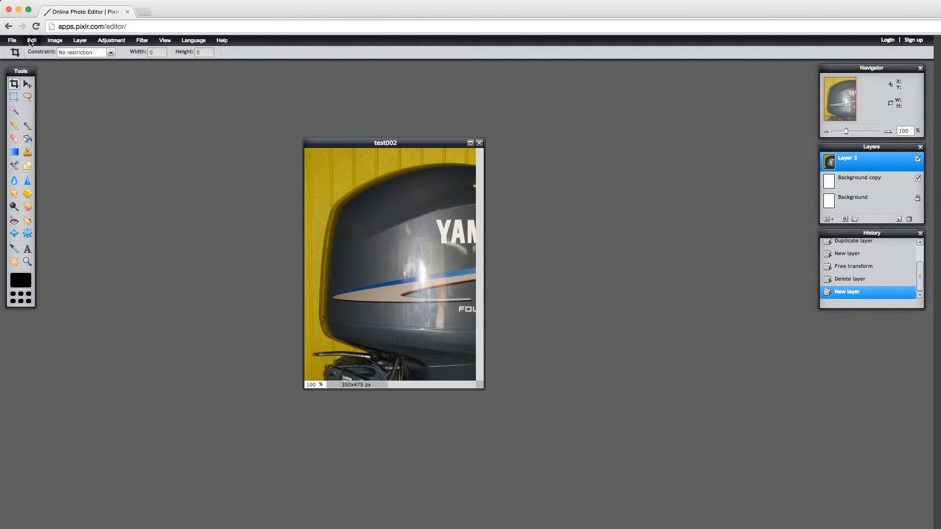
- Free transform the Yamaha outboard motor layer to fit the canvas height, centre it, and apply the change
left_click(79, 42)
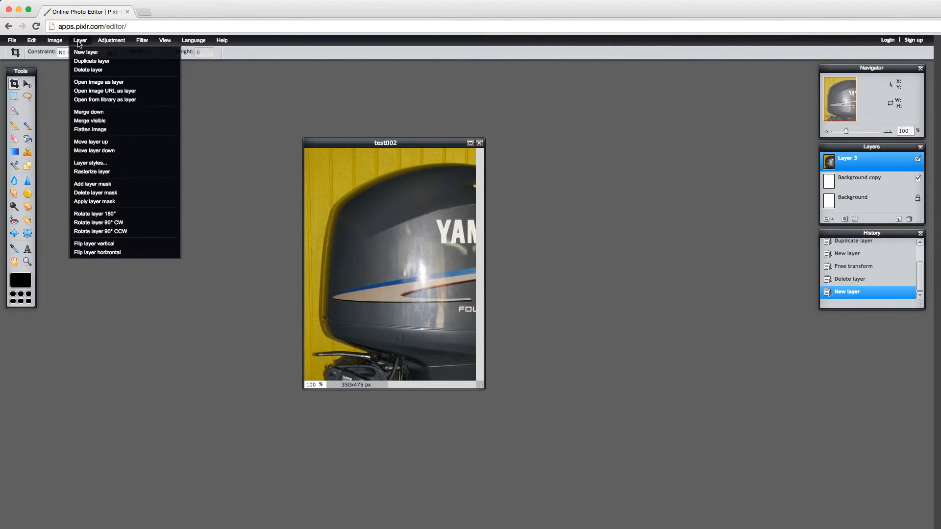
mouse_move(31, 42)
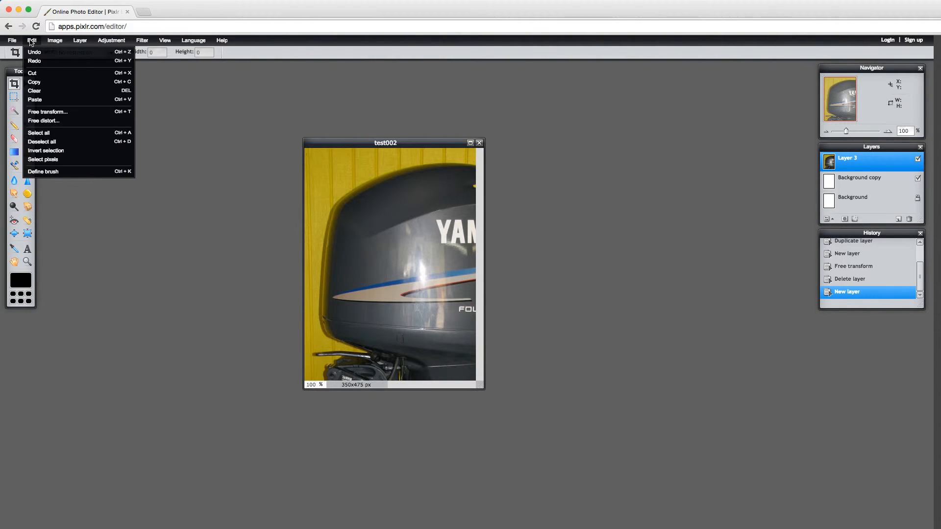
left_click(53, 112)
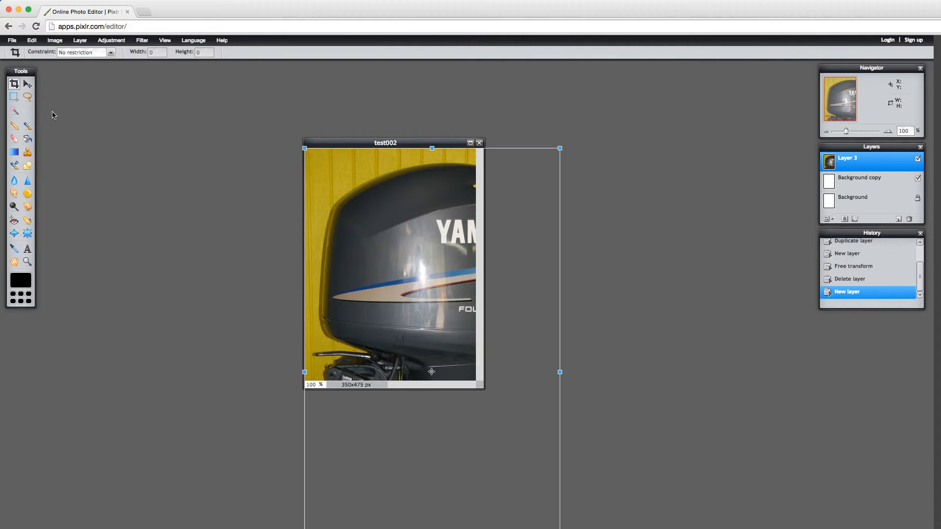
left_click_drag(560, 149, 500, 193)
left_click_drag(448, 294, 406, 185)
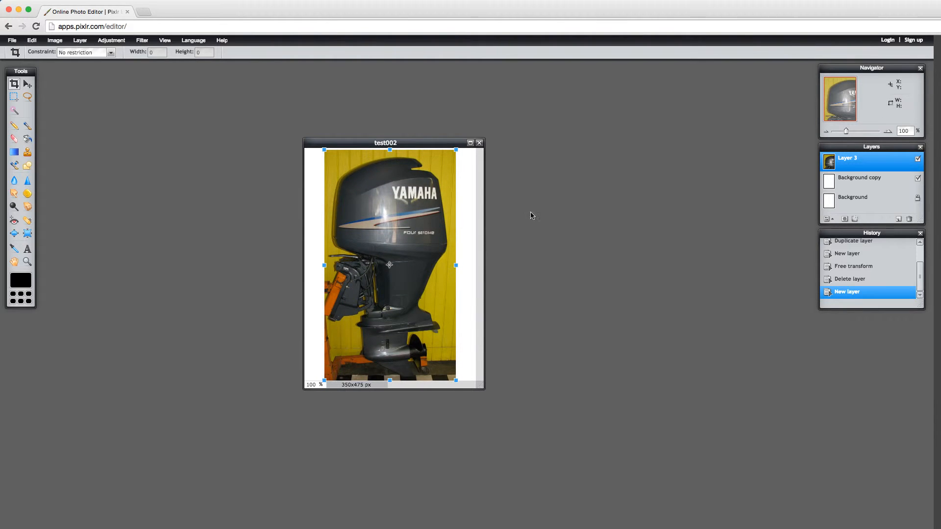
left_click(553, 219)
left_click(434, 331)
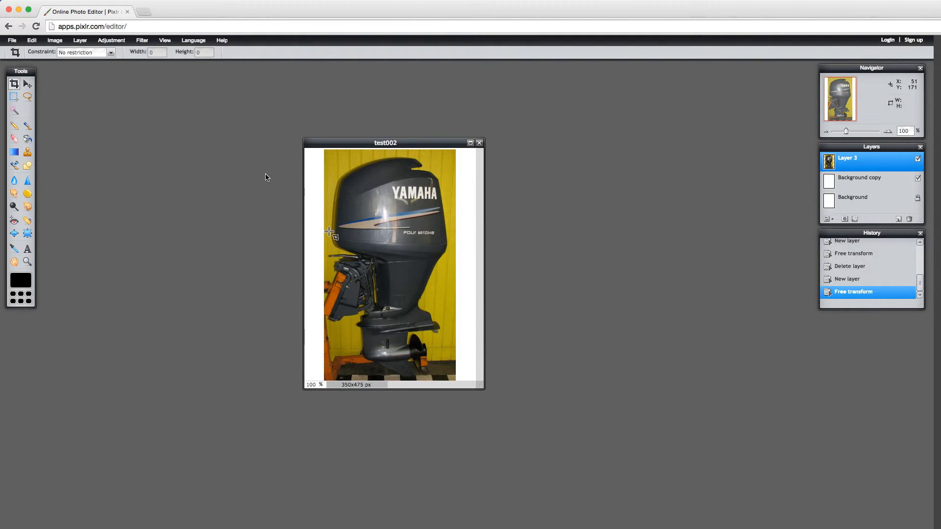
left_click(12, 41)
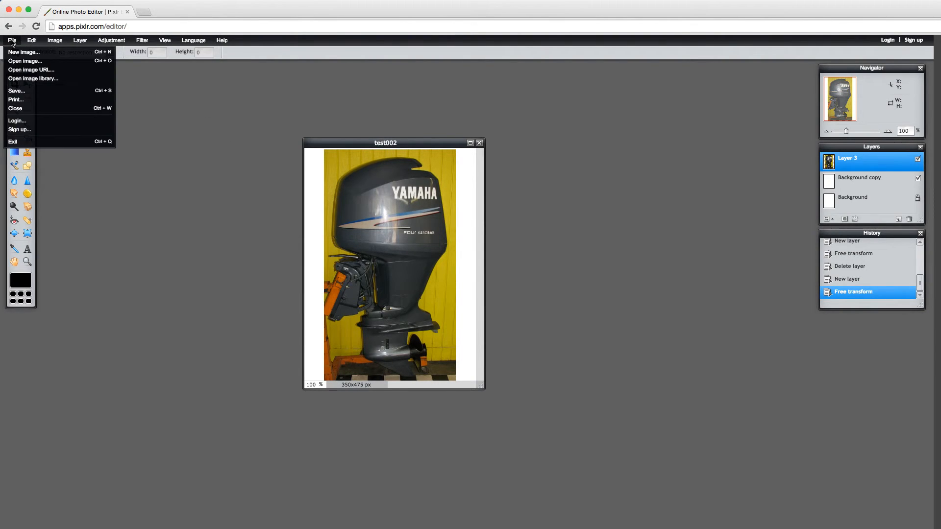
left_click(14, 100)
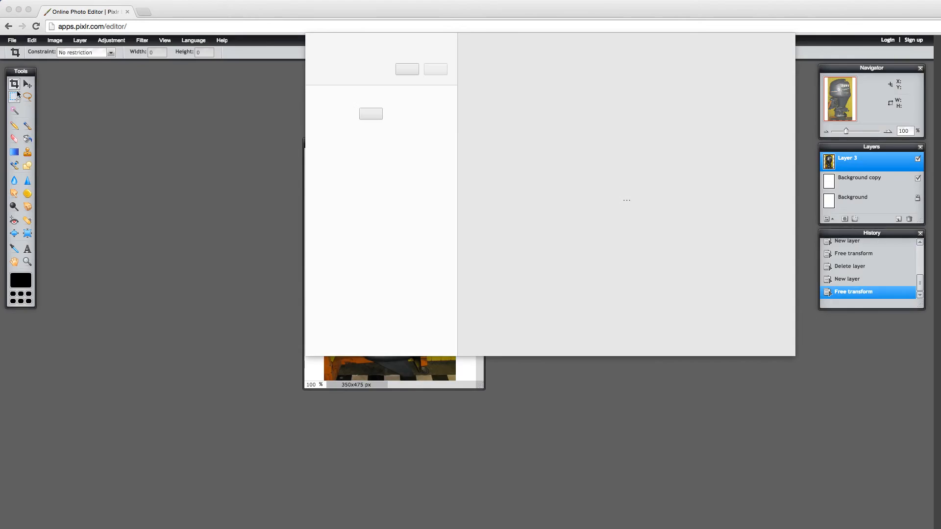
left_click(403, 77)
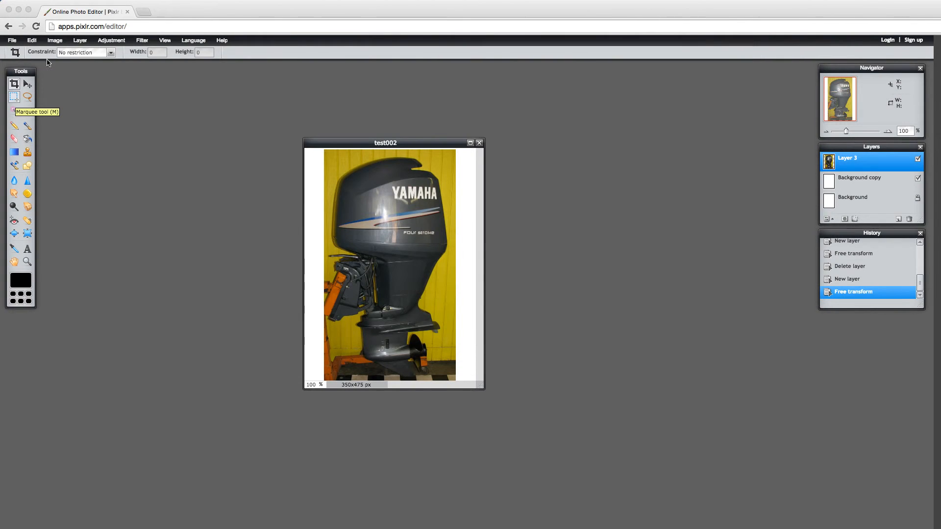
- Save the outboard motor image to the Desktop as test003.jpg in JPEG format
left_click(12, 41)
left_click(15, 91)
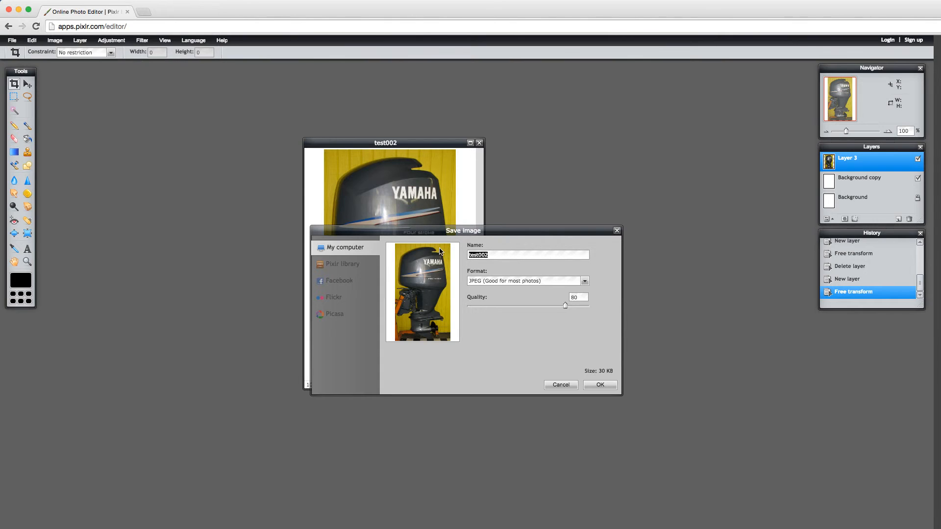
type("st003")
left_click(600, 385)
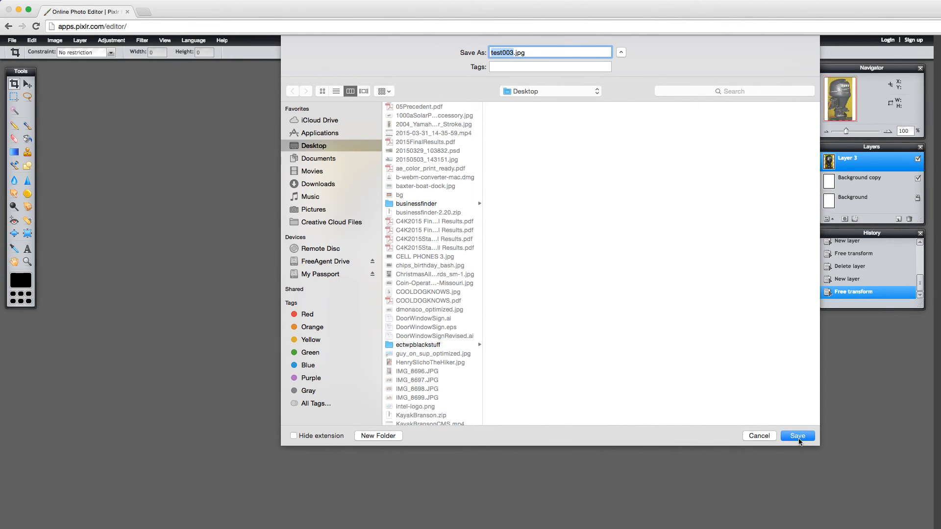
left_click(796, 435)
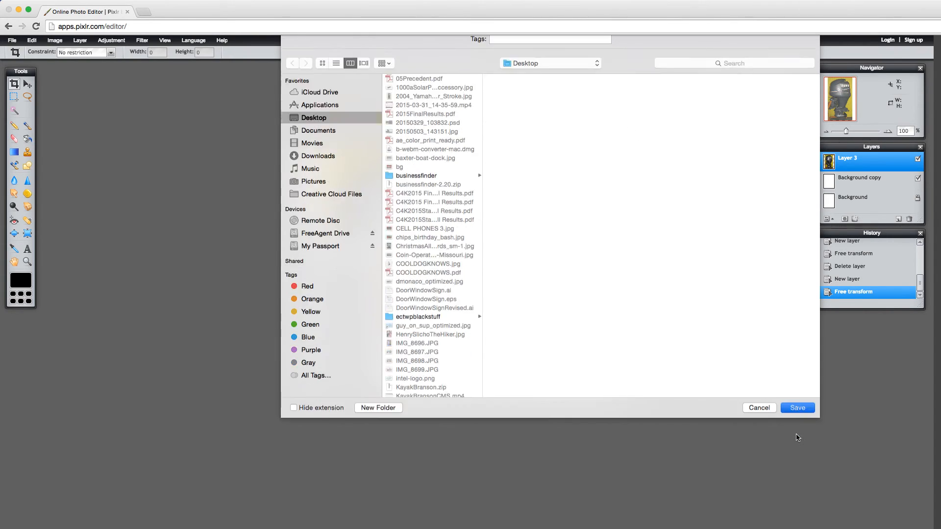